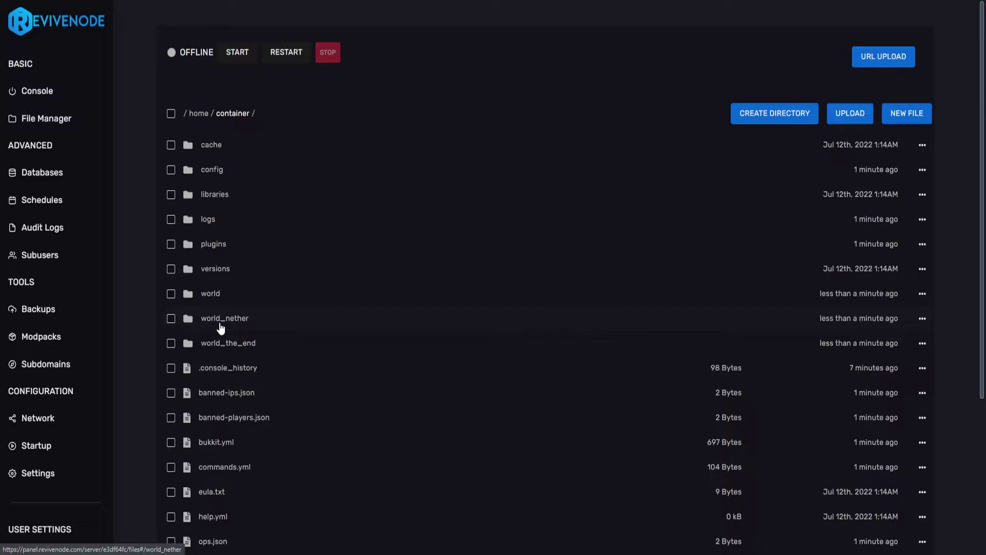
Select the world, world_nether and world_the_end folders and permanently delete them.
left_click(171, 293)
left_click(171, 318)
left_click(171, 343)
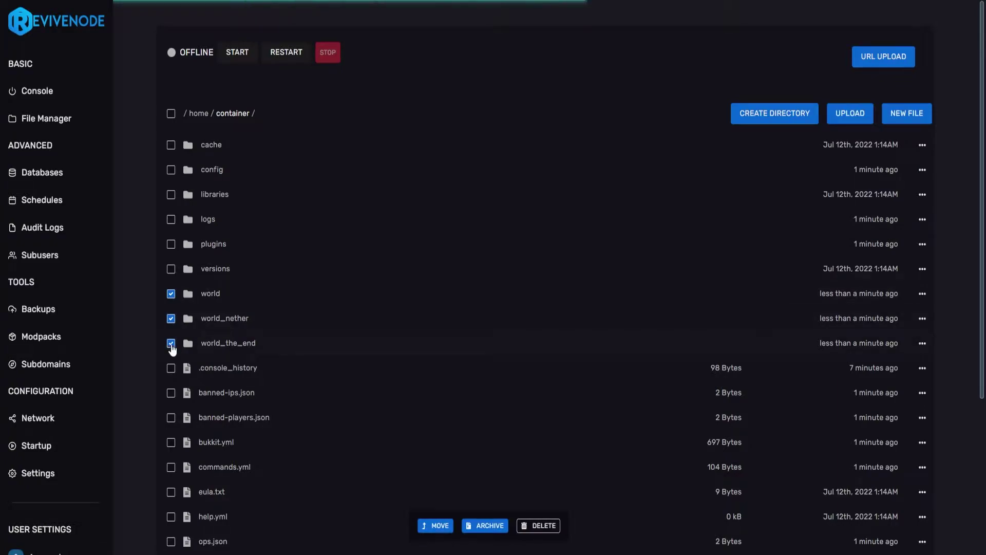
left_click(553, 527)
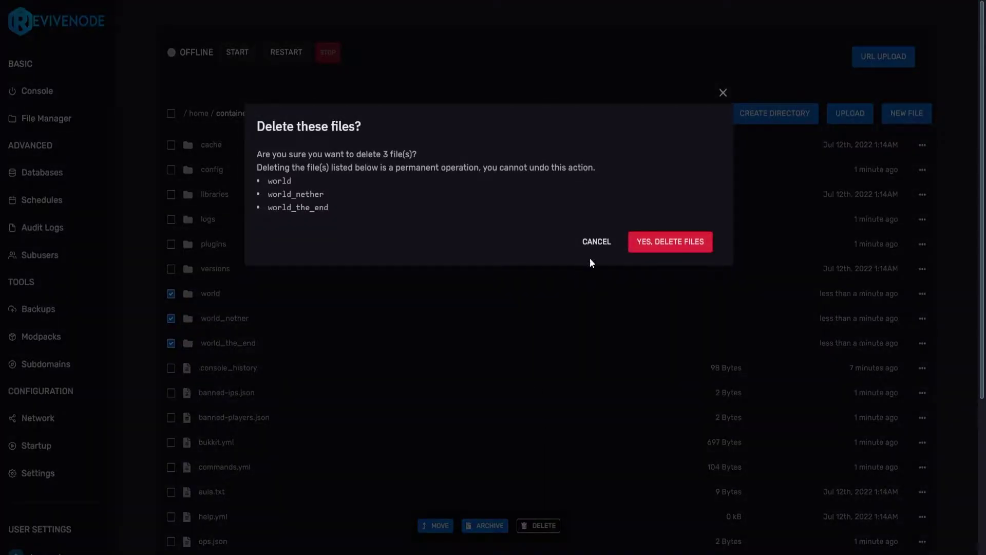
left_click(658, 241)
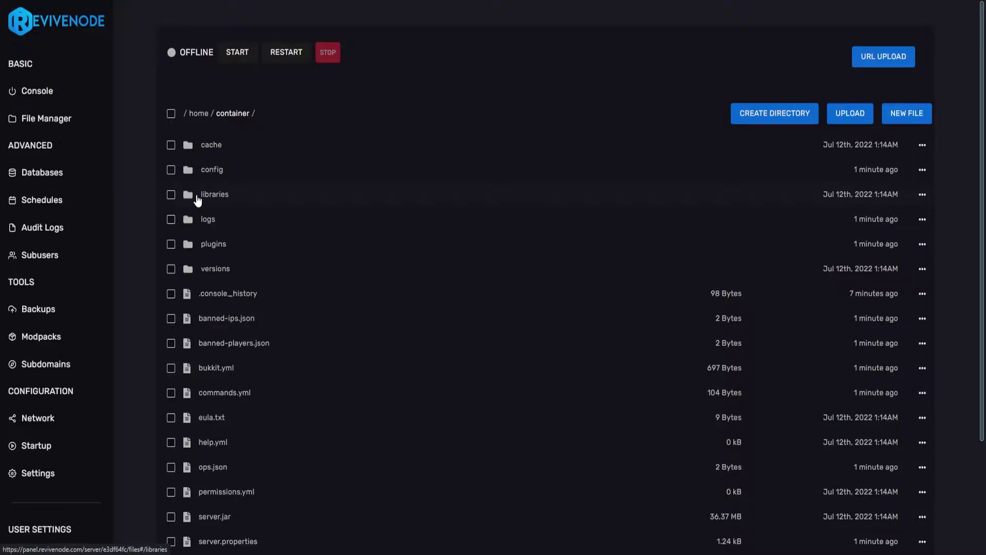
Go to %appdata% and open .minecraft\saves to find the SMP world folder.
key("super+r")
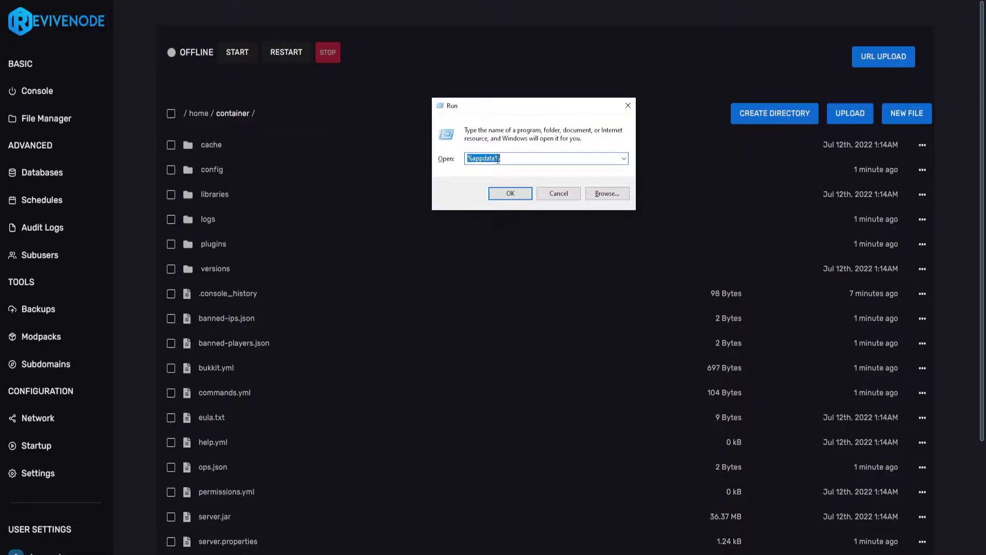
left_click(511, 195)
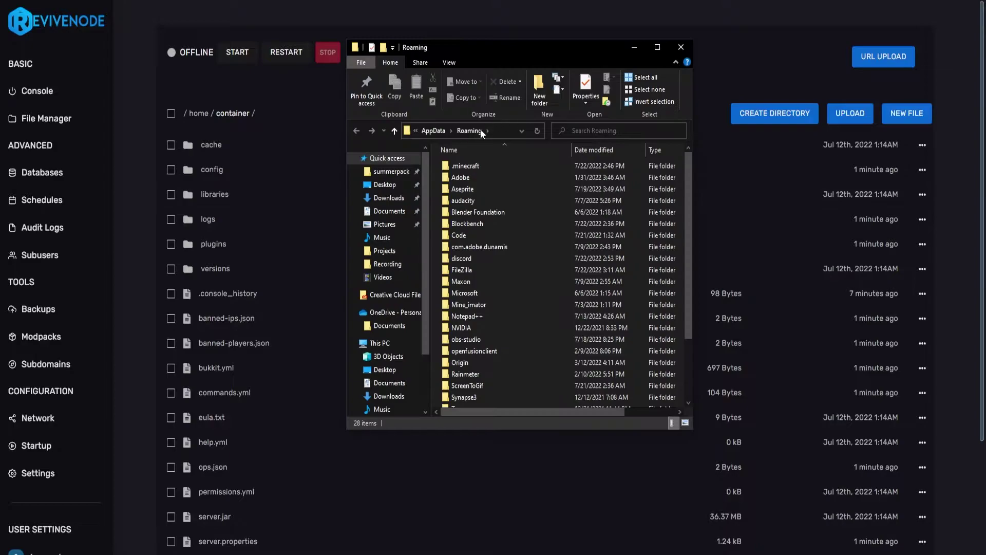
double_click(466, 166)
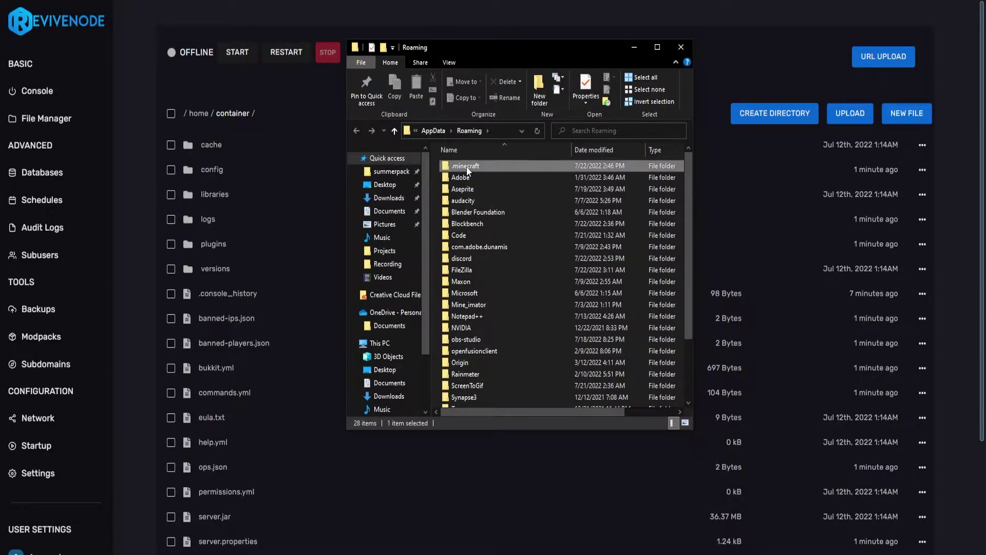
double_click(465, 342)
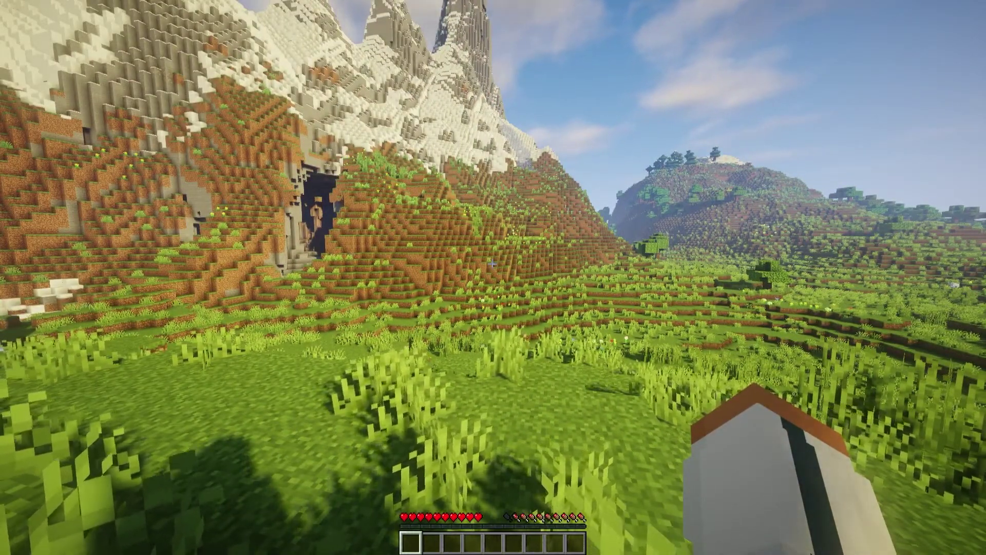
Save and quit the world to the title screen and open Singleplayer.
key("Escape")
left_click(500, 244)
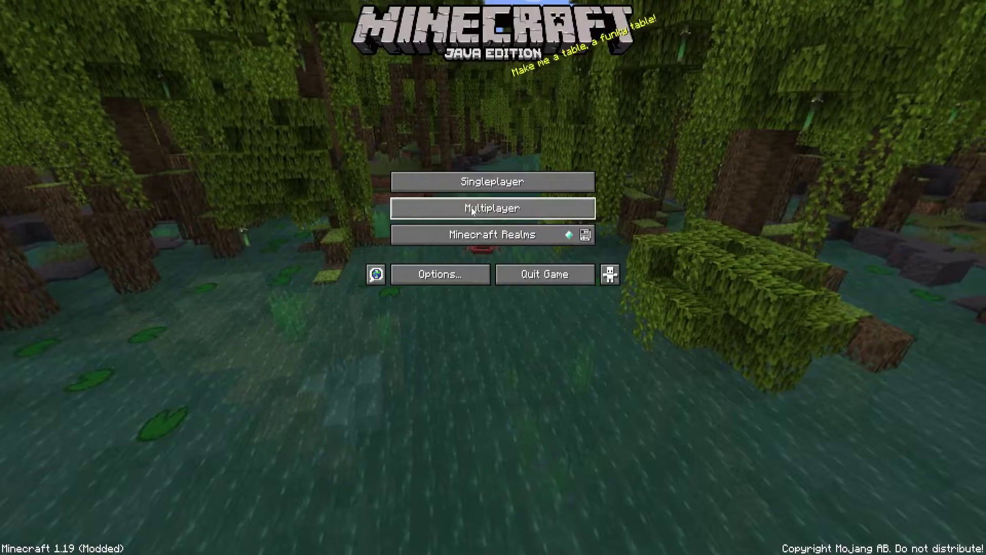
left_click(466, 182)
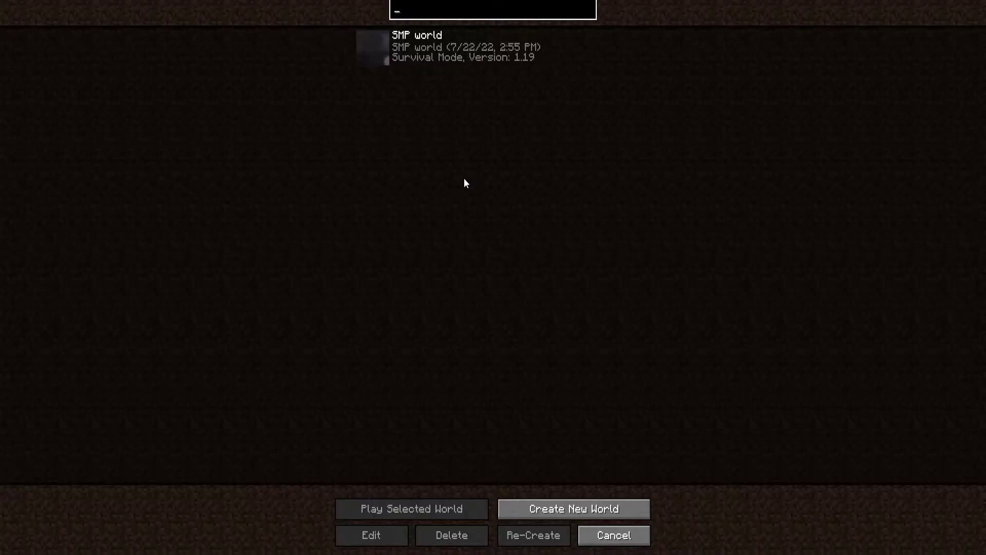
Edit the 'SMP world' entry, change its name to 'SMP' and save it.
left_click(433, 50)
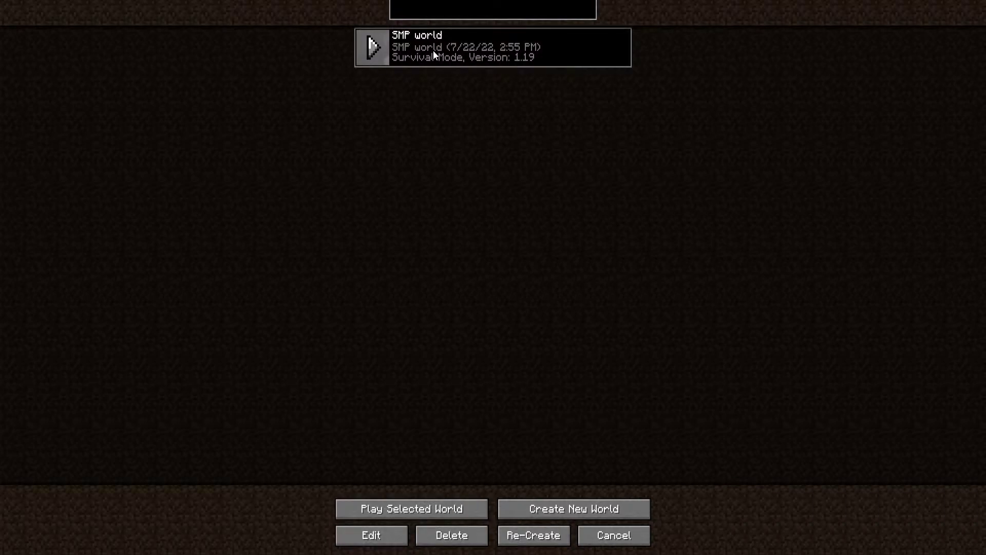
left_click(371, 536)
key("BackSpace")
key("BackSpace")
key("BackSpace")
key("BackSpace")
key("BackSpace")
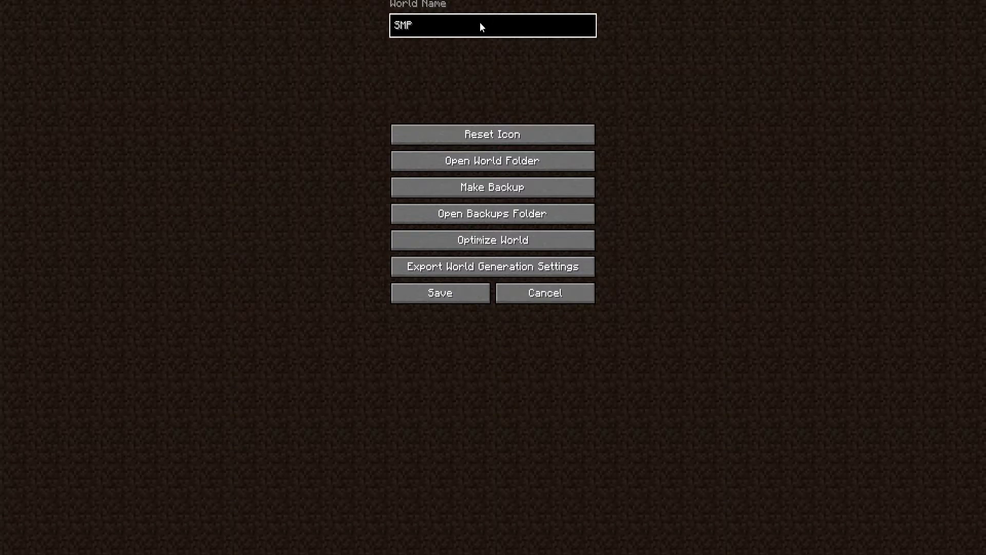
left_click(453, 293)
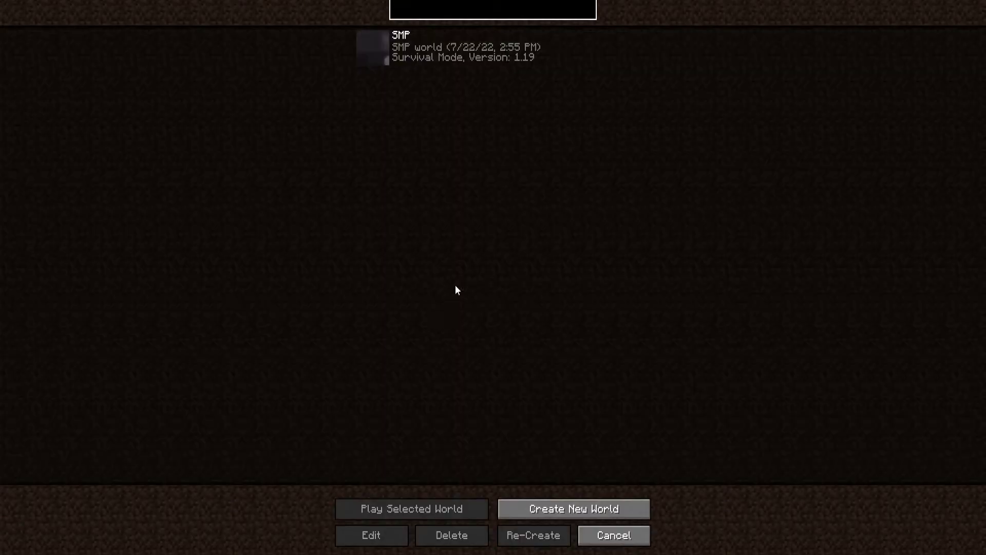
mouse_move(368, 55)
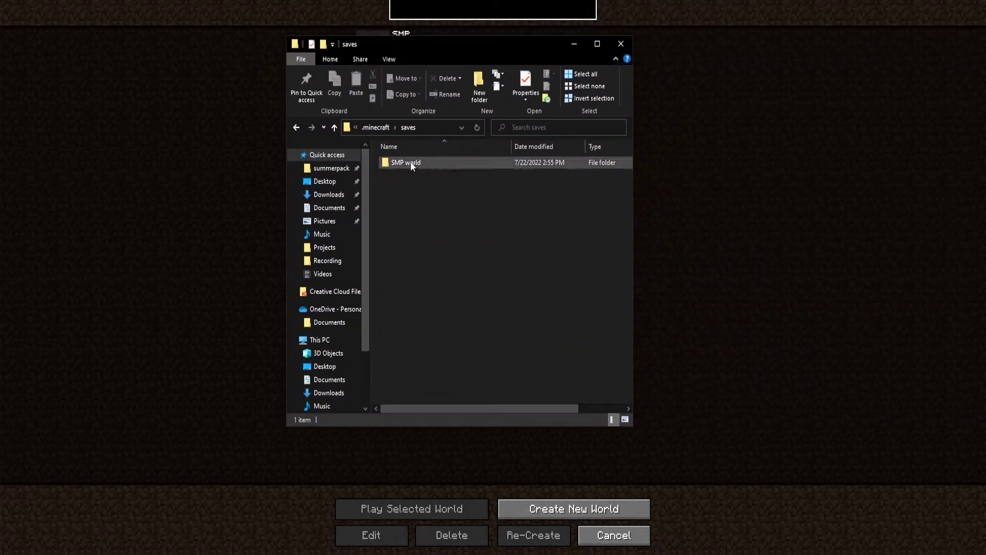
Rename the world folder in saves to SMP and refresh Minecraft's singleplayer world list.
left_click(411, 162)
right_click(411, 162)
left_click(319, 396)
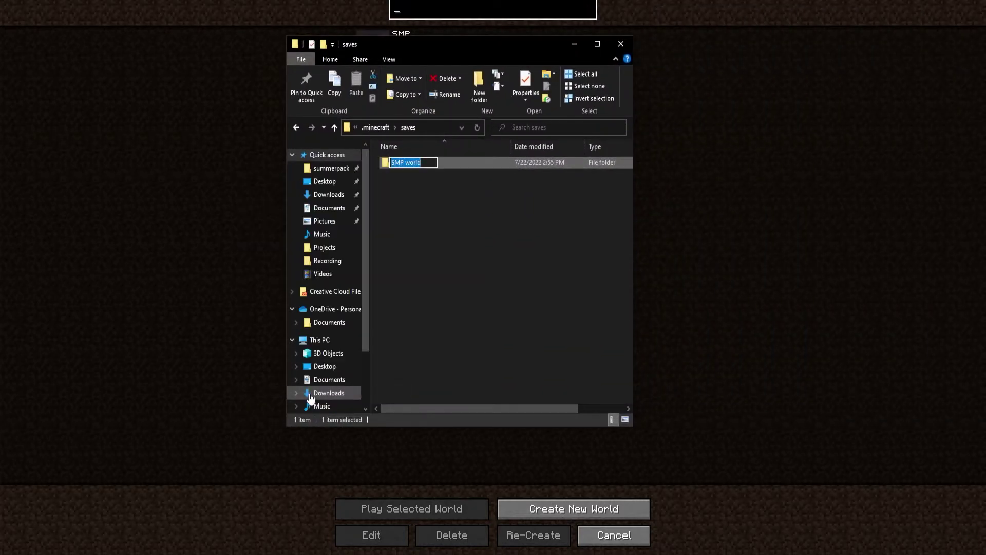
key("End")
key("BackSpace")
key("BackSpace")
key("BackSpace")
key("BackSpace")
key("BackSpace")
key("BackSpace")
key("Return")
left_click(814, 215)
left_click(640, 536)
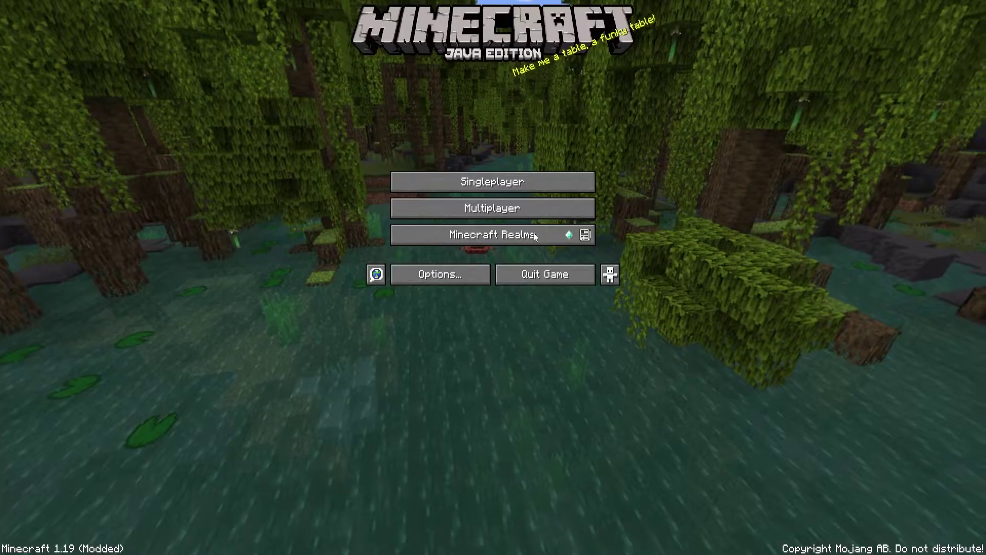
left_click(513, 187)
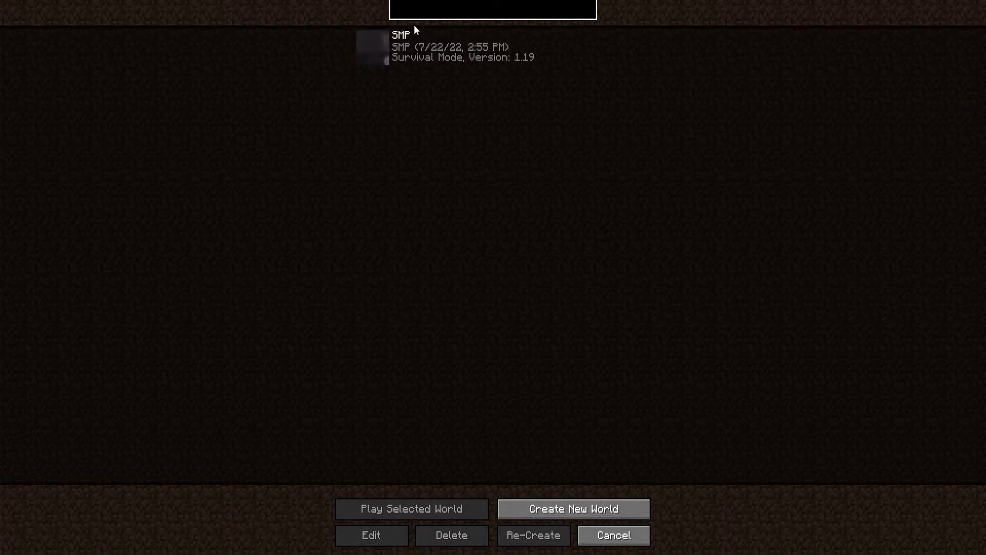
Create a new ZIP archive named world.zip in saves and drag the SMP folder into it.
key("alt+Tab")
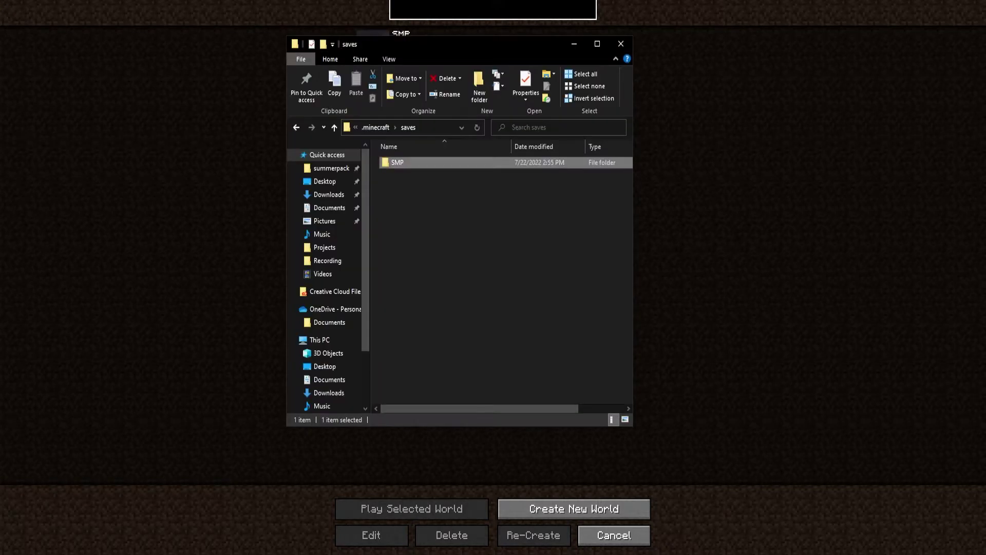
right_click(494, 260)
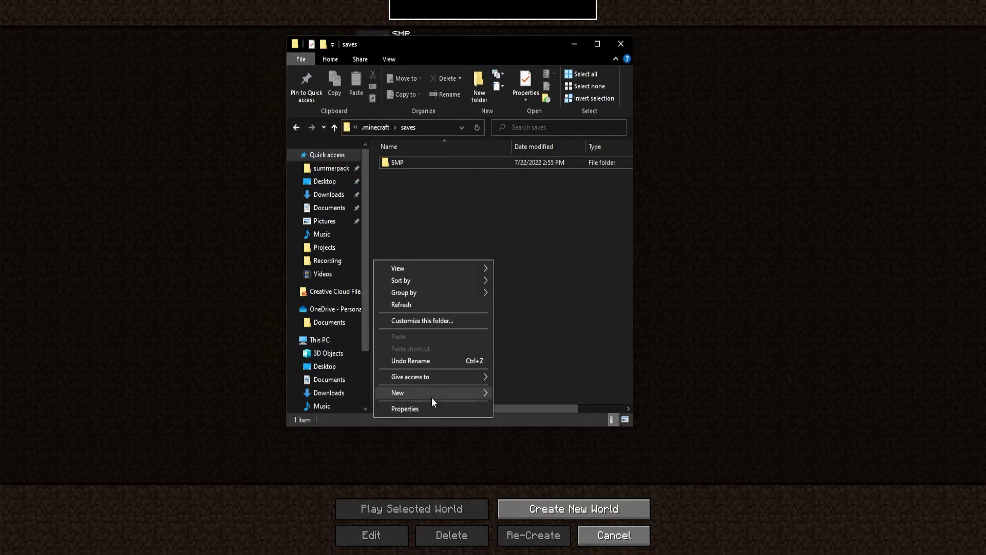
mouse_move(431, 397)
left_click(537, 455)
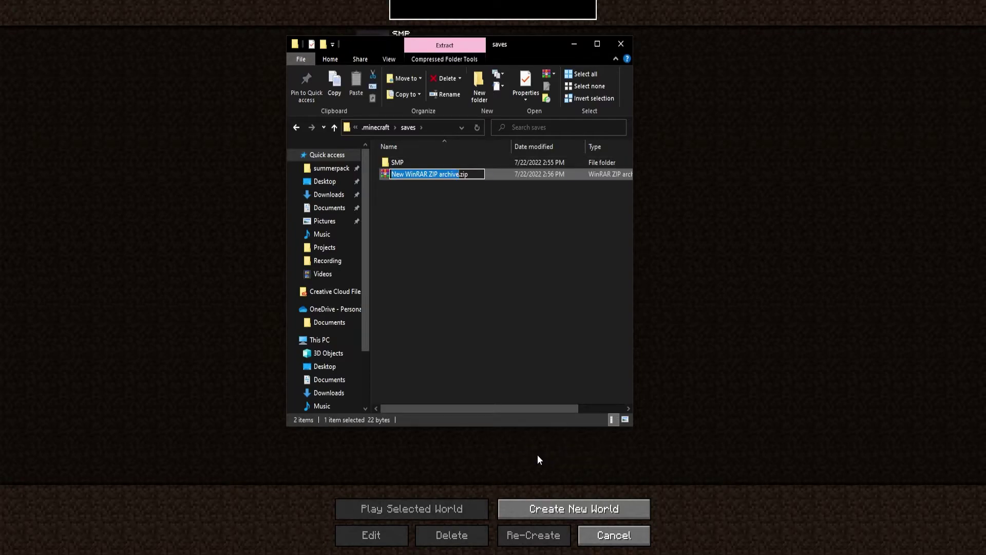
type("world")
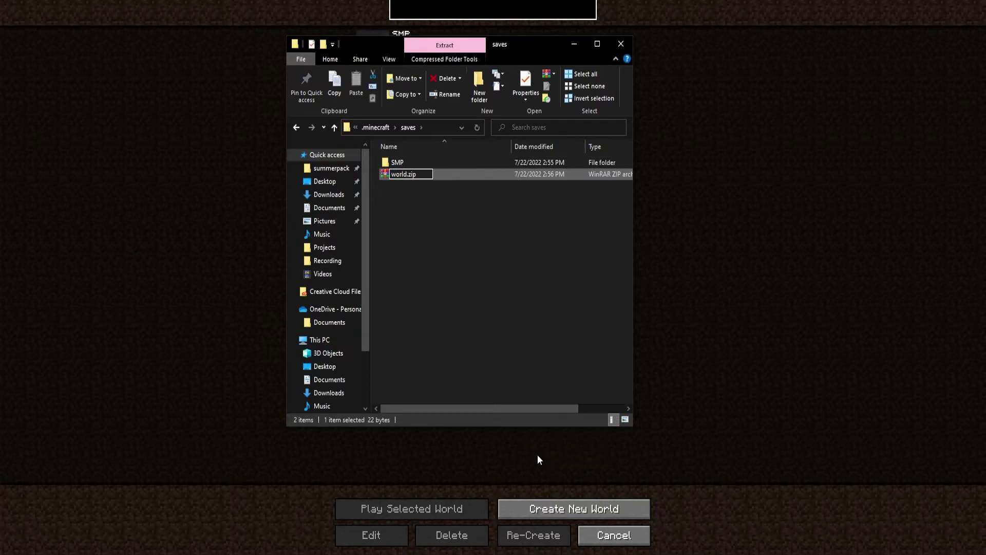
key("Return")
left_click_drag(402, 161, 428, 175)
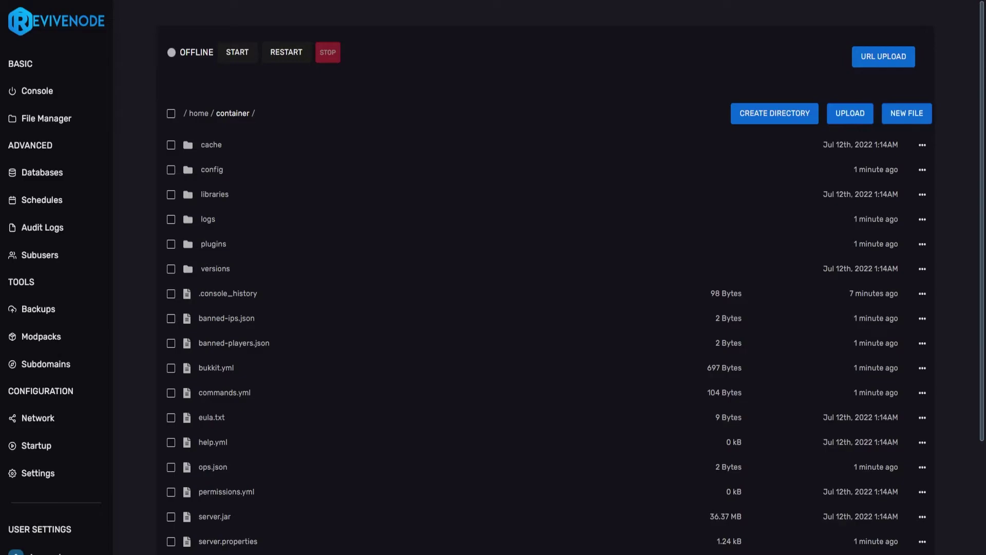
Upload world.zip to the server's File Manager and unarchive it into an SMP folder.
key("alt+Tab")
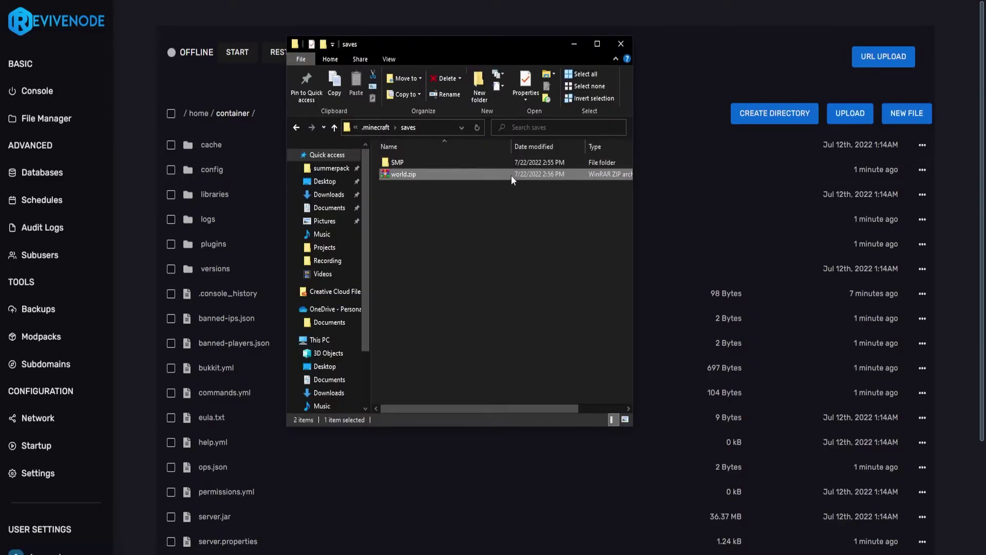
left_click_drag(510, 175, 208, 285)
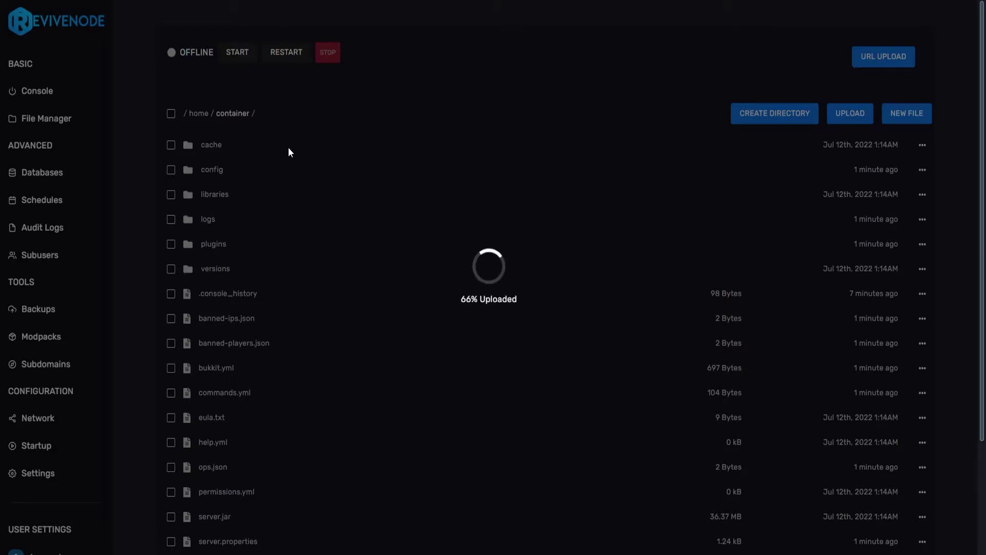
scroll(288, 148, "down", 3)
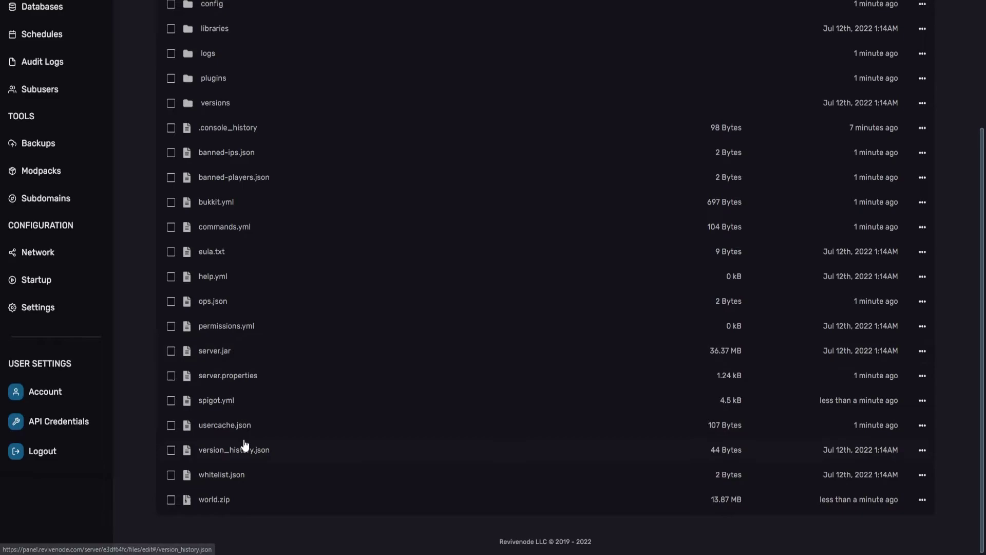
right_click(260, 491)
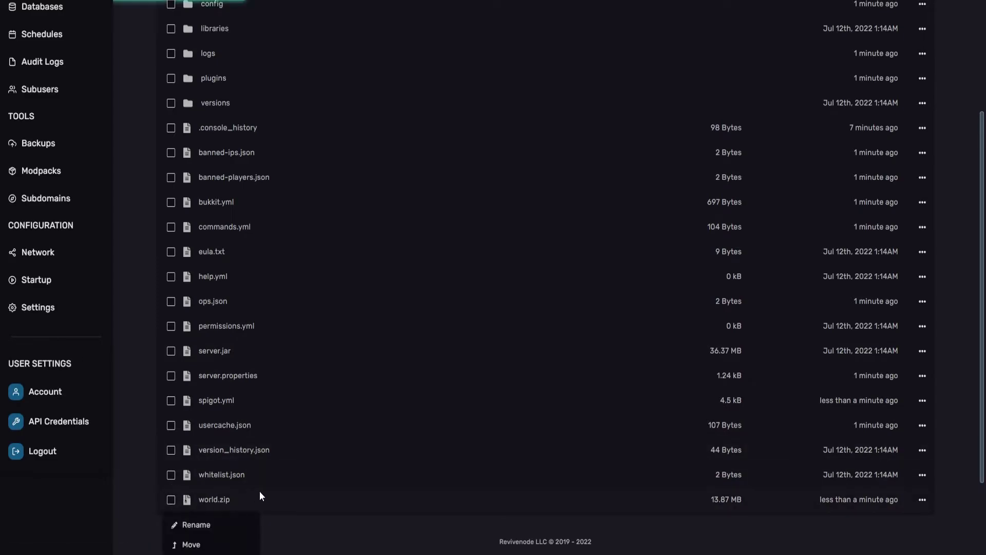
scroll(258, 488, "down", 2)
left_click(194, 501)
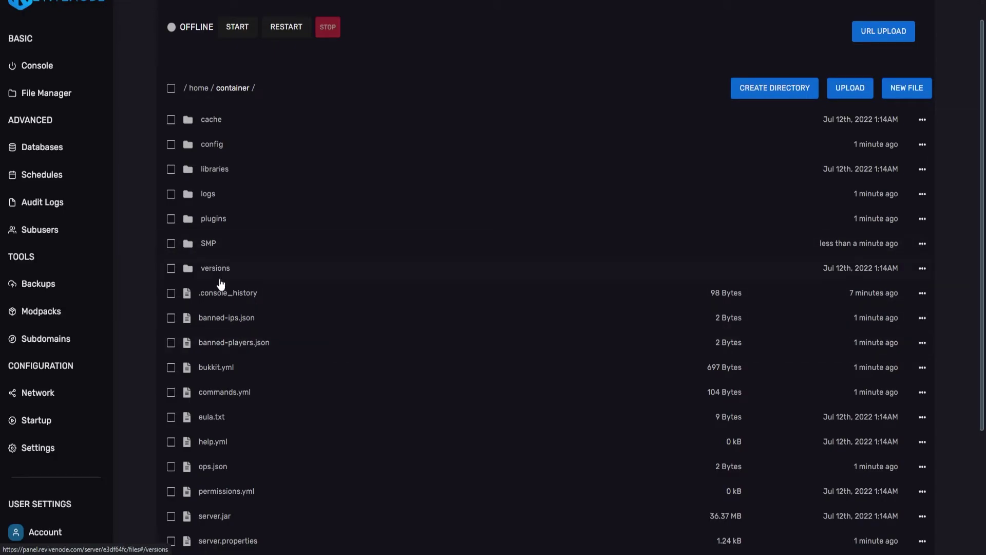
Change level-name=world to level-name=SMP in server.properties.
left_click(215, 542)
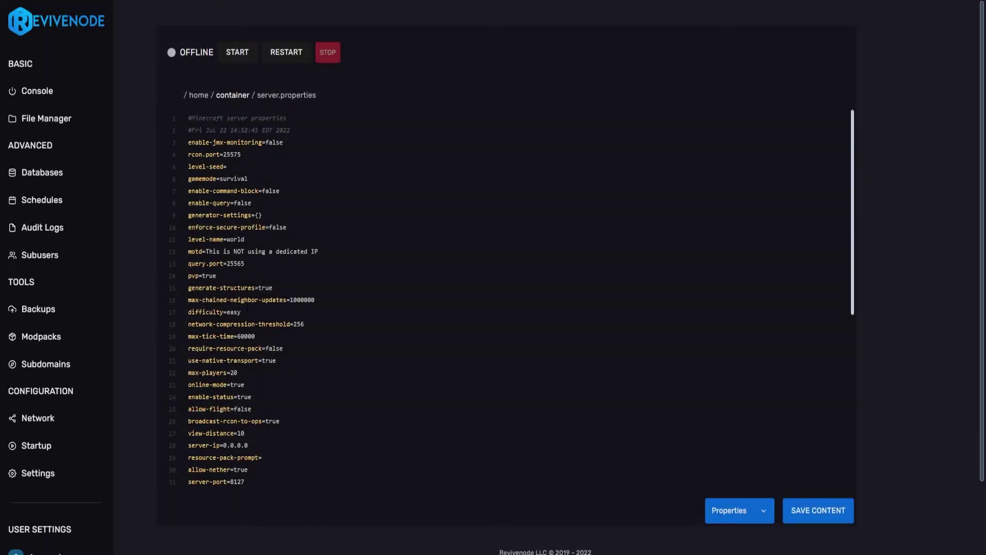
scroll(247, 309, "down", 1)
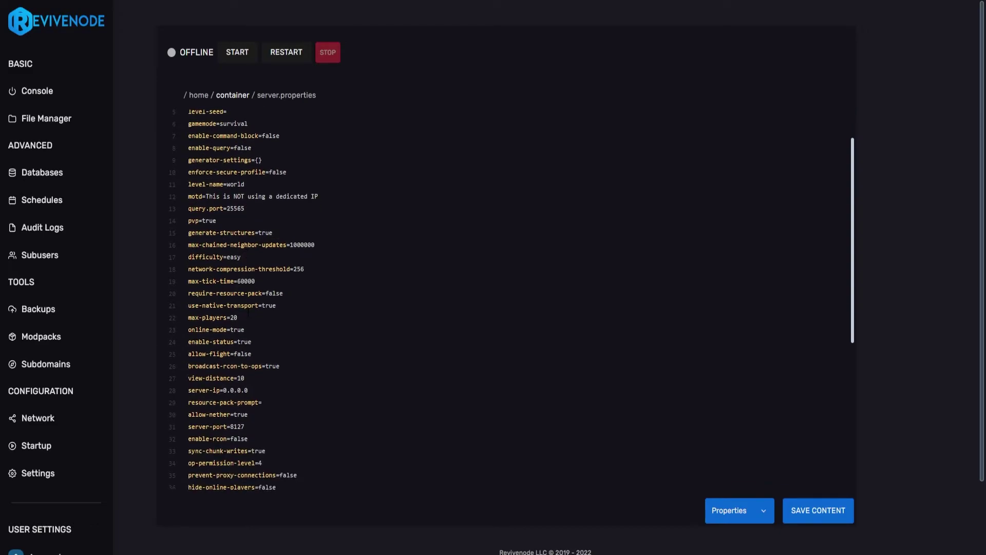
scroll(248, 312, "up", 1)
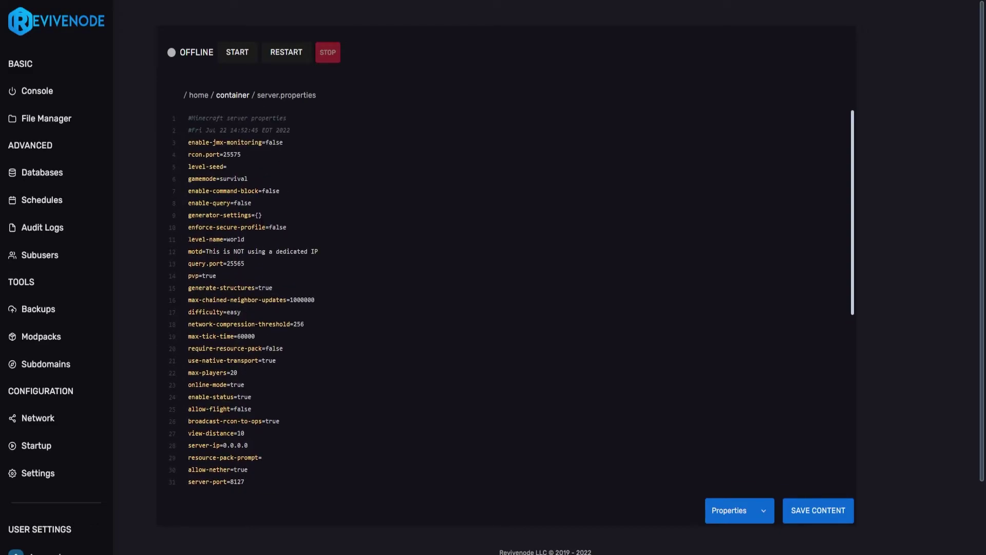
left_click_drag(188, 239, 227, 239)
left_click(252, 238)
key("BackSpace")
key("BackSpace")
key("BackSpace")
key("BackSpace")
key("BackSpace")
type("SMP")
Save server.properties, start the server and view its console.
left_click(839, 513)
left_click(225, 56)
left_click(37, 92)
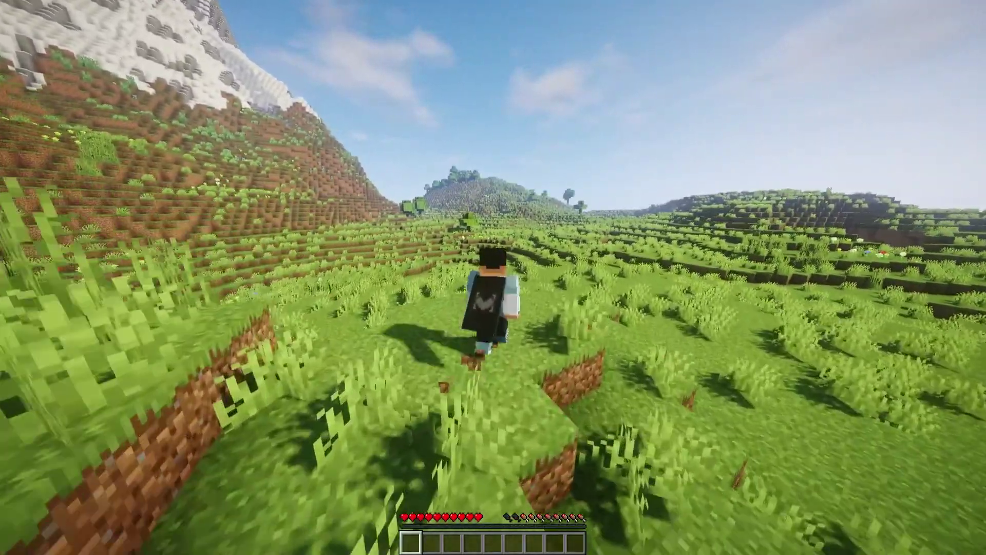
Run across the grassy hills beneath the snow-capped mountain in the SMP world.
key("space")
key("w")
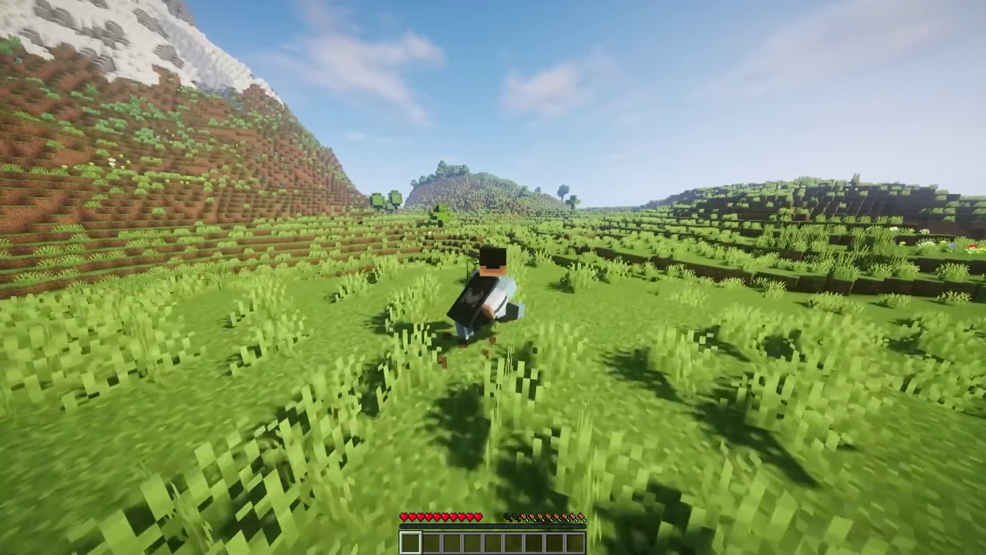
key("w")
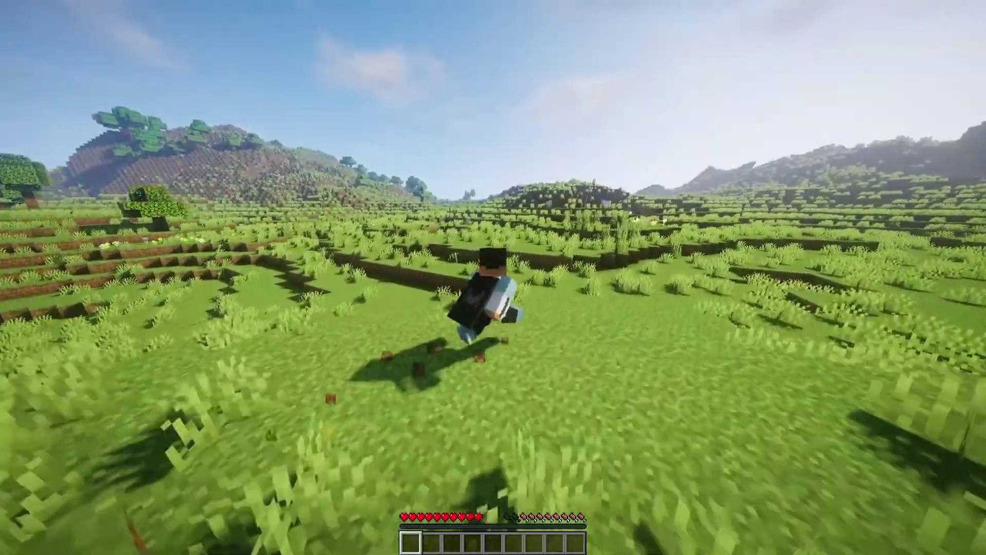
key("w")
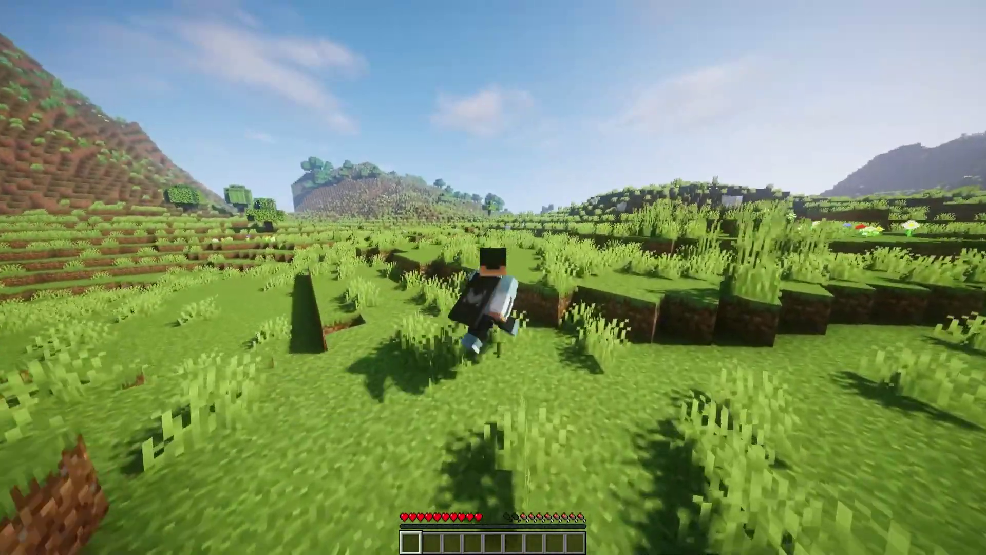